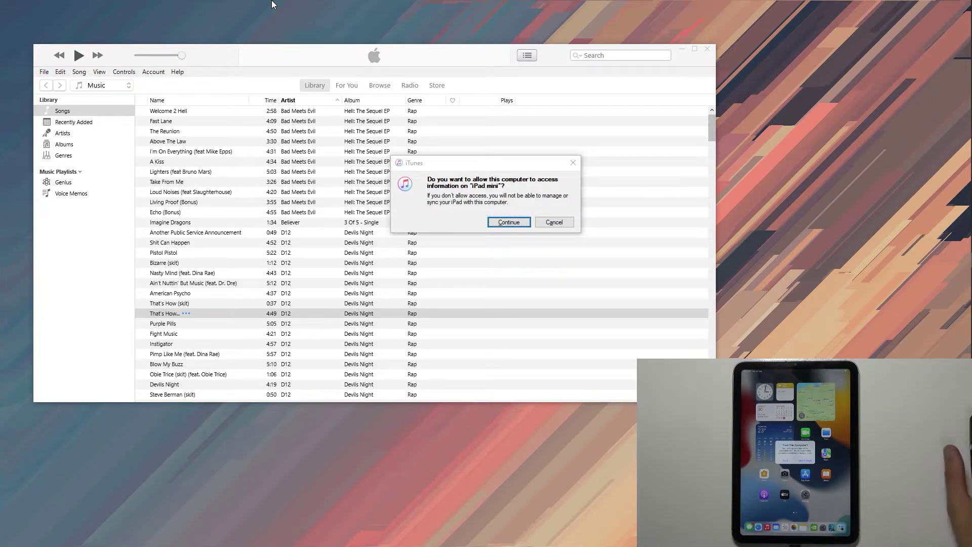
Allow this computer to access the iPad mini and set it up as a new iPad
{"action": "left_click", "coordinate": [510, 222]}
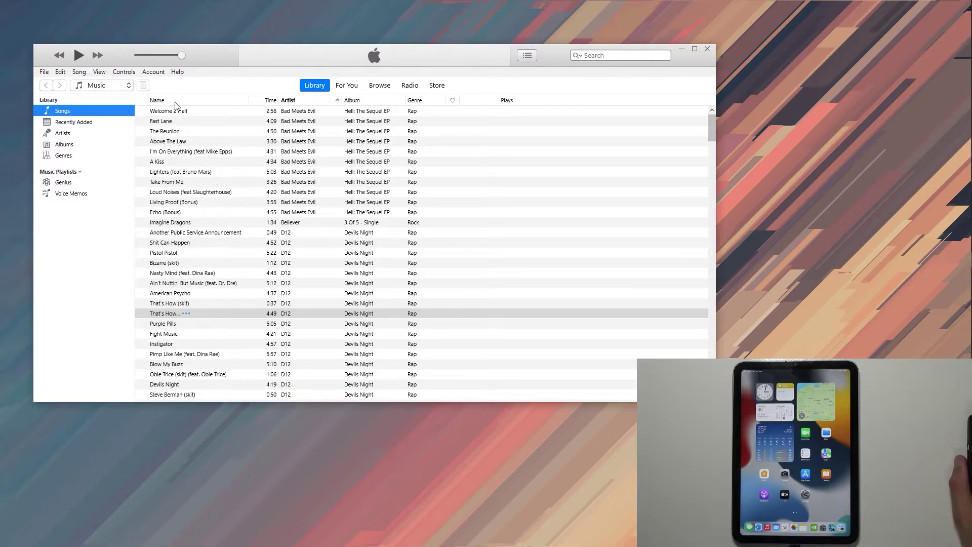
{"action": "left_click", "coordinate": [143, 85]}
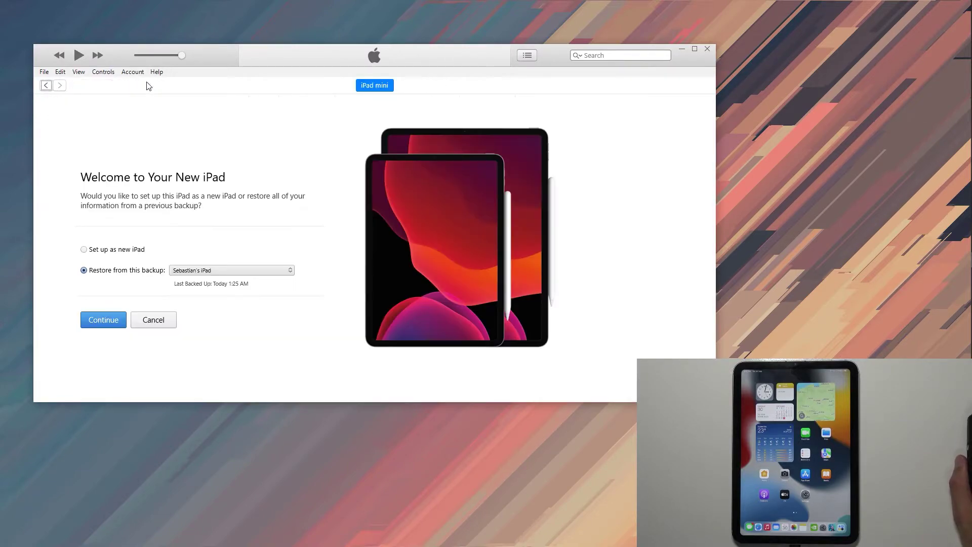
{"action": "left_click", "coordinate": [105, 249]}
{"action": "left_click", "coordinate": [101, 320]}
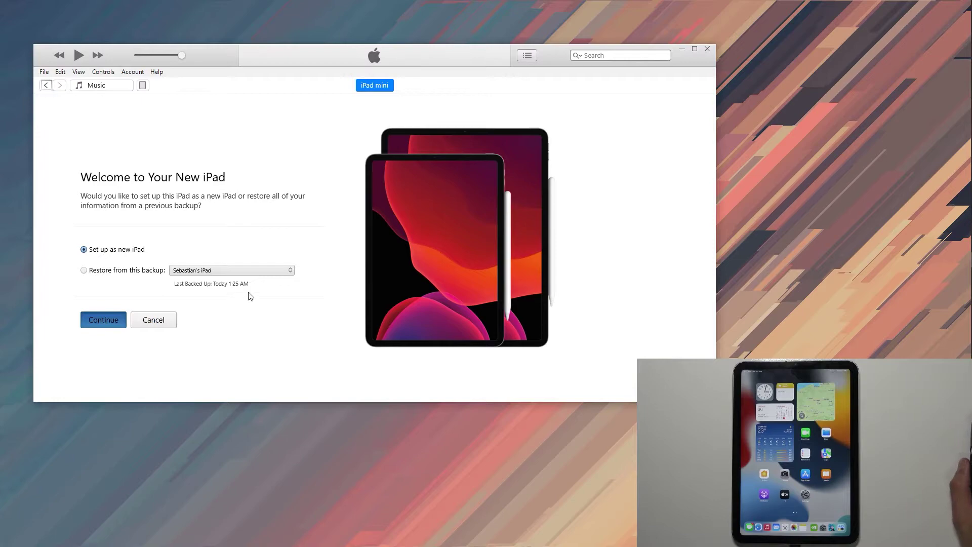
{"action": "left_click", "coordinate": [103, 288]}
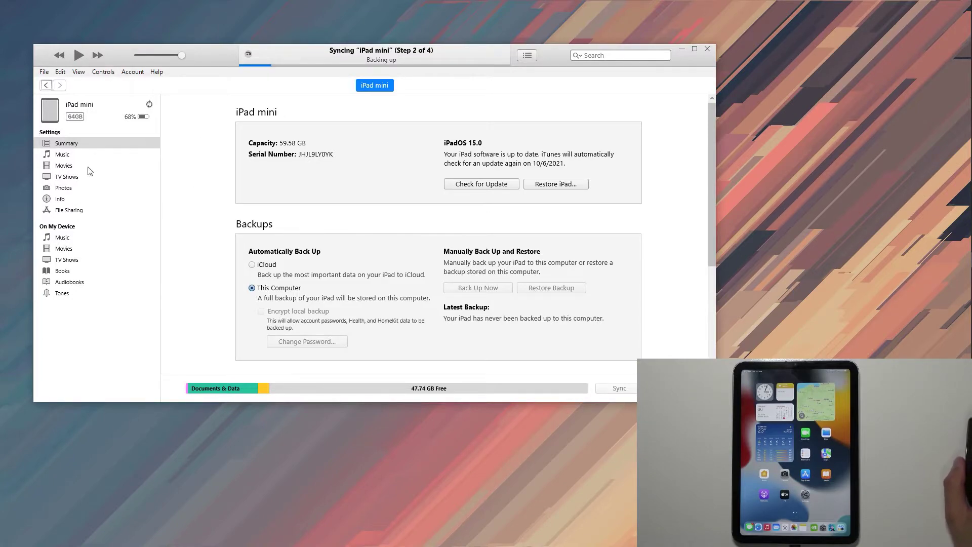
{"action": "left_click", "coordinate": [70, 158]}
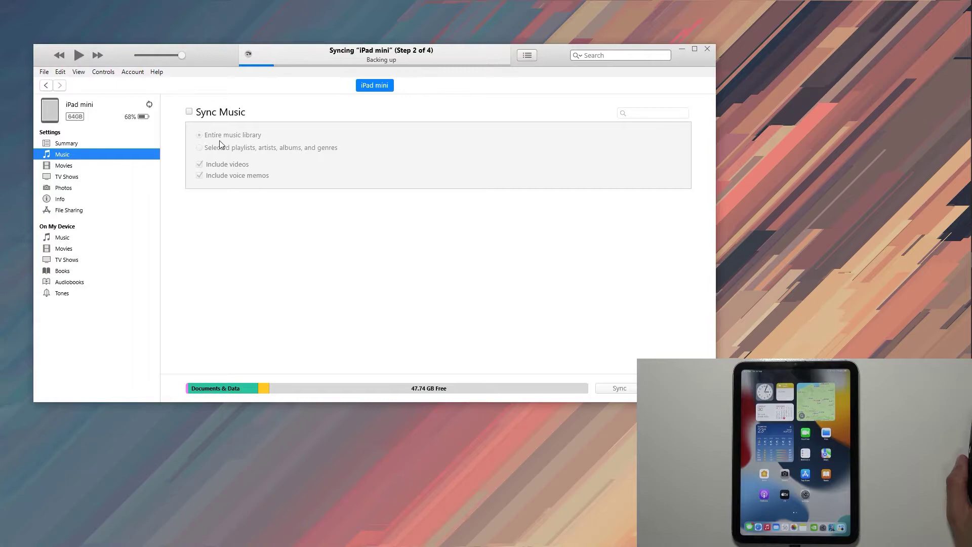
{"action": "left_click", "coordinate": [203, 114]}
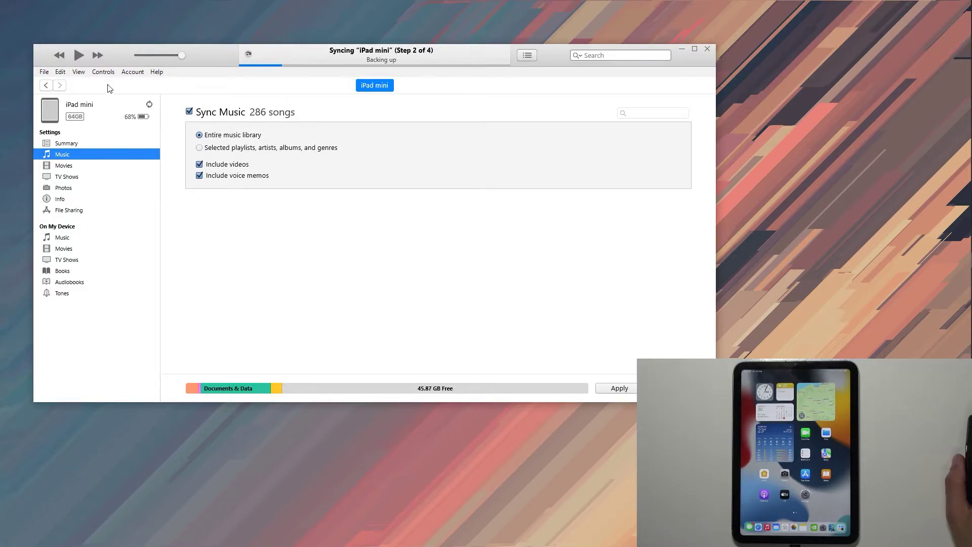
{"action": "left_click", "coordinate": [50, 86]}
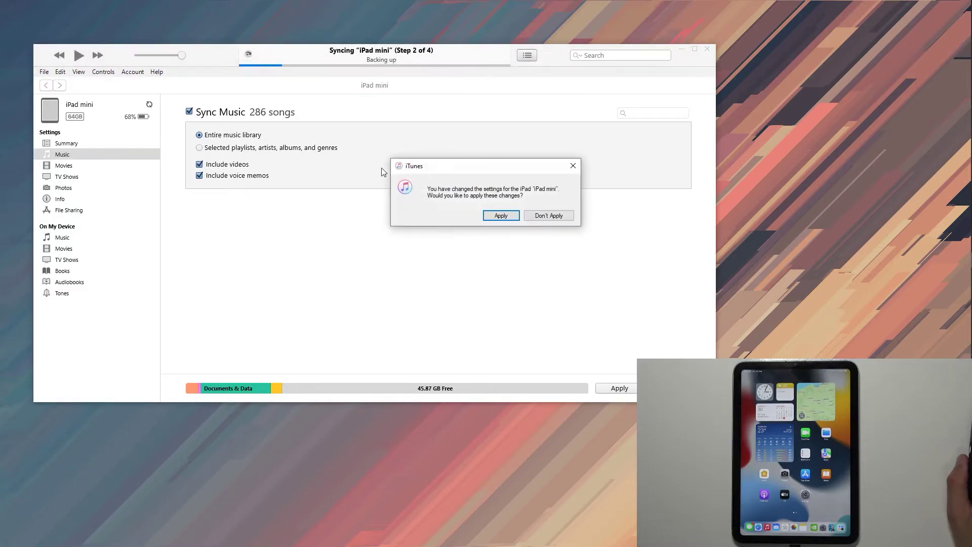
{"action": "left_click", "coordinate": [548, 214]}
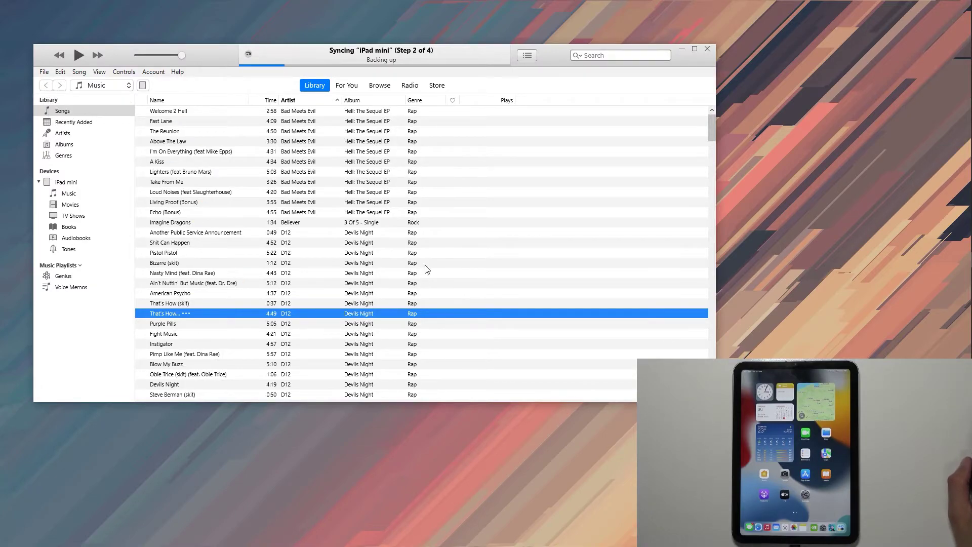
Select all the songs in the music library
{"action": "scroll", "coordinate": [428, 245], "scroll_direction": "down", "scroll_amount": 20}
{"action": "scroll", "coordinate": [415, 243], "scroll_direction": "down", "scroll_amount": 20}
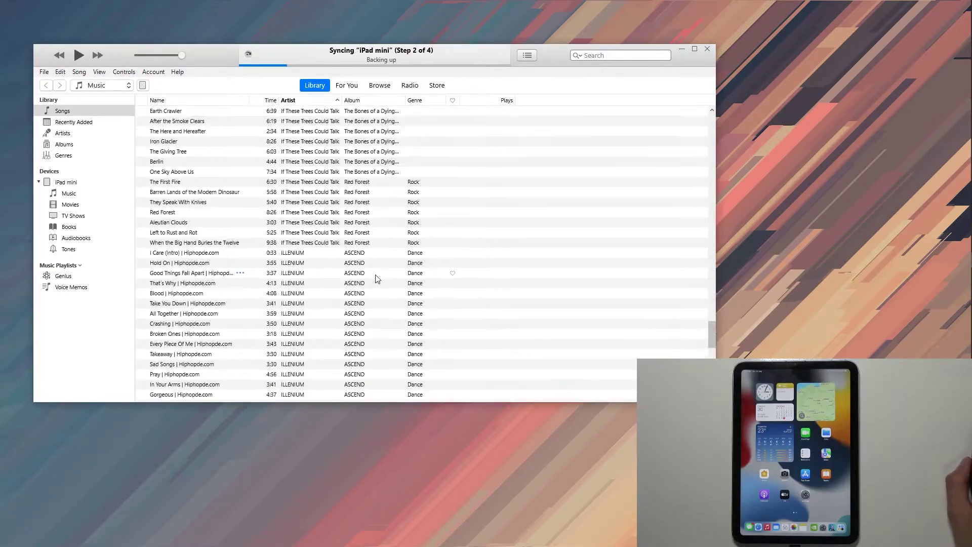
{"action": "key", "text": "ctrl+a"}
{"action": "left_click_drag", "start_coordinate": [365, 281], "coordinate": [316, 245]}
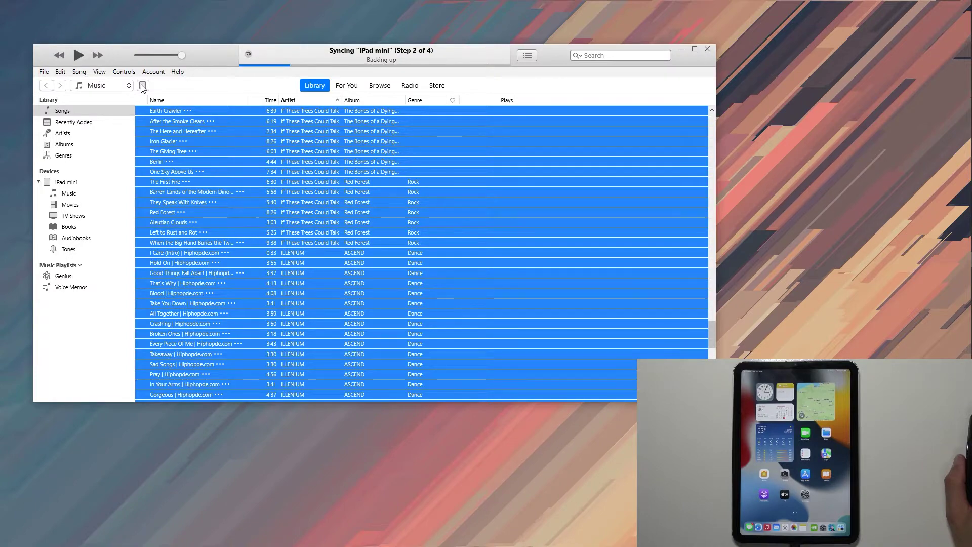
Enable music sync on the iPad mini for selected playlists, artists, albums and genres, and include the artist Royal Deluxe
{"action": "left_click", "coordinate": [65, 182]}
{"action": "left_click", "coordinate": [66, 155]}
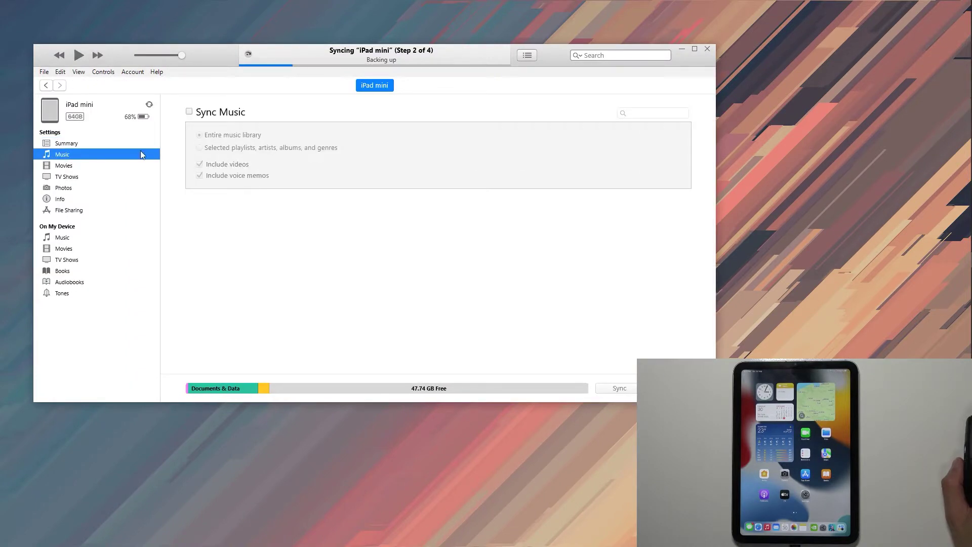
{"action": "left_click", "coordinate": [188, 110]}
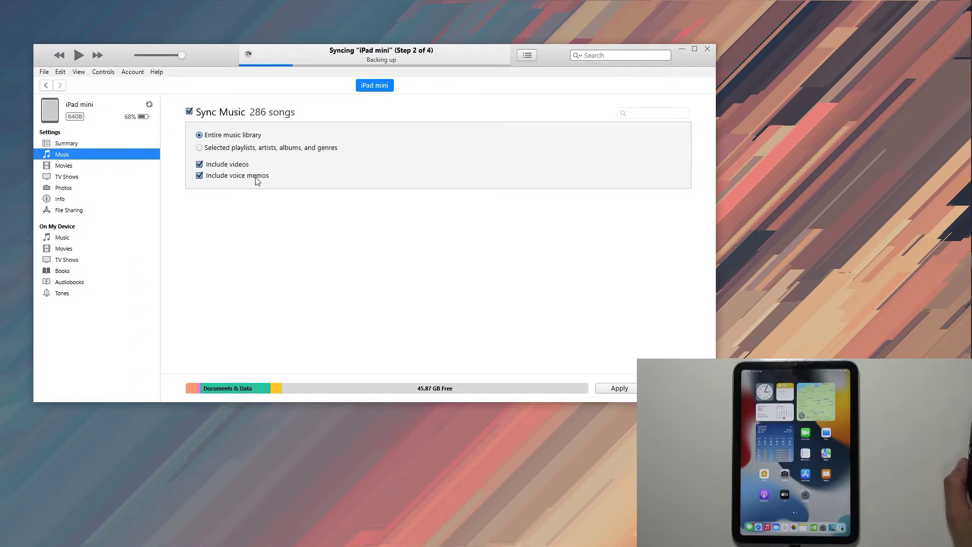
{"action": "left_click", "coordinate": [210, 149]}
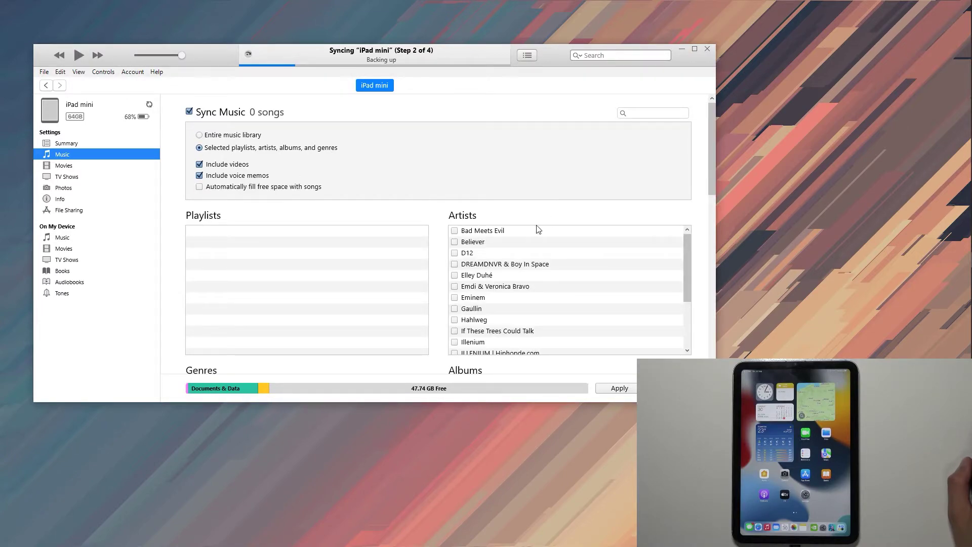
{"action": "scroll", "coordinate": [517, 289], "scroll_direction": "down", "scroll_amount": 3}
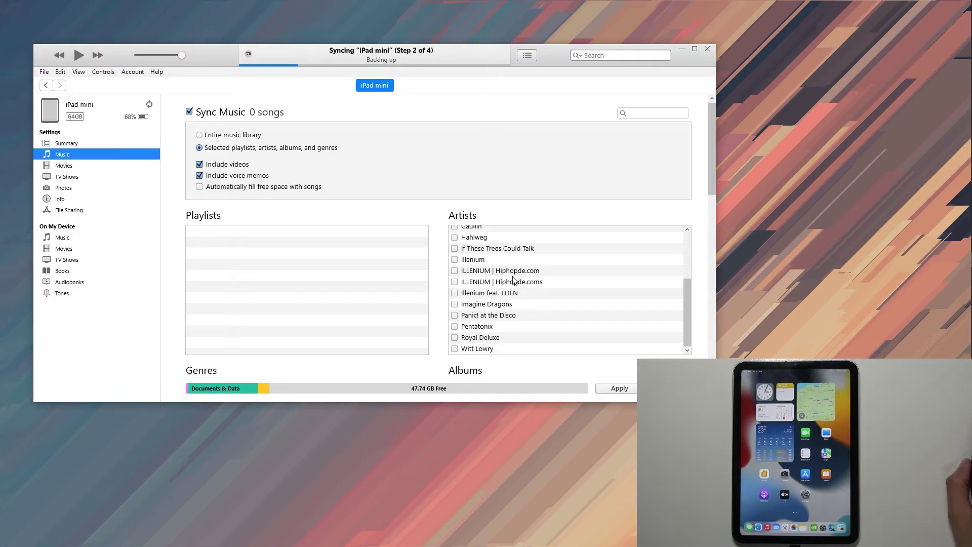
{"action": "scroll", "coordinate": [514, 280], "scroll_direction": "down", "scroll_amount": 3}
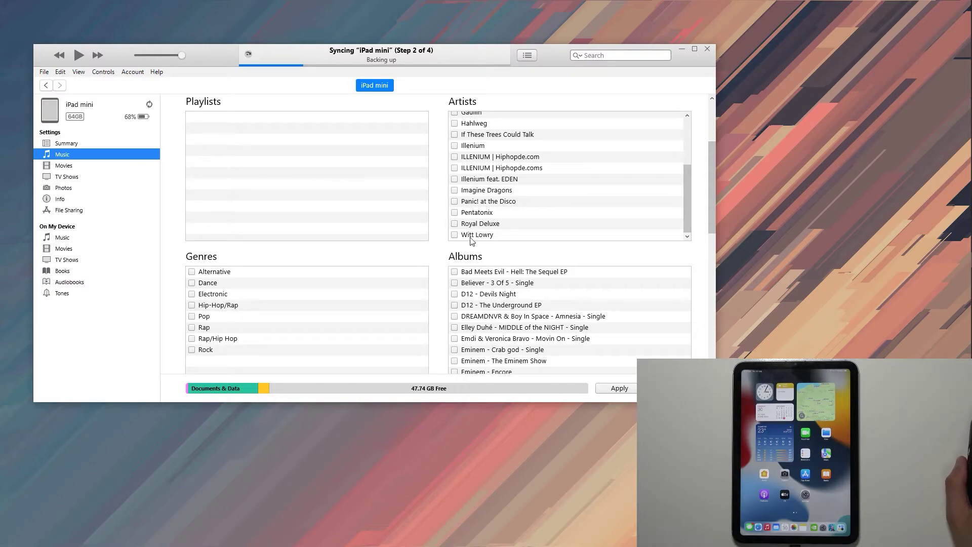
{"action": "left_click", "coordinate": [454, 223]}
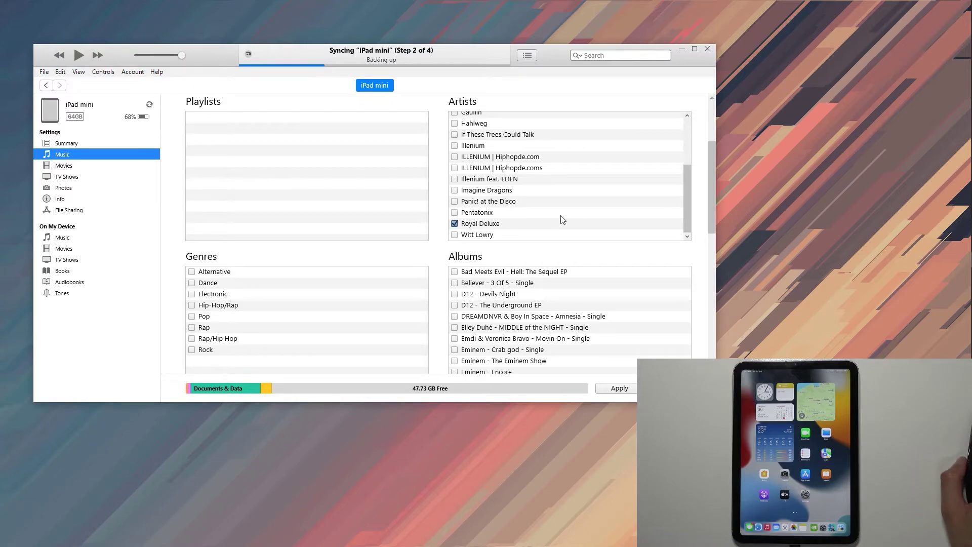
Add Illenium feat. EDEN, Imagine Dragons, Panic! at the Disco, Pentatonix and the Hip-Hop/Rap and Pop genres, then return to the library without applying the changes
{"action": "scroll", "coordinate": [547, 212], "scroll_direction": "up", "scroll_amount": 5}
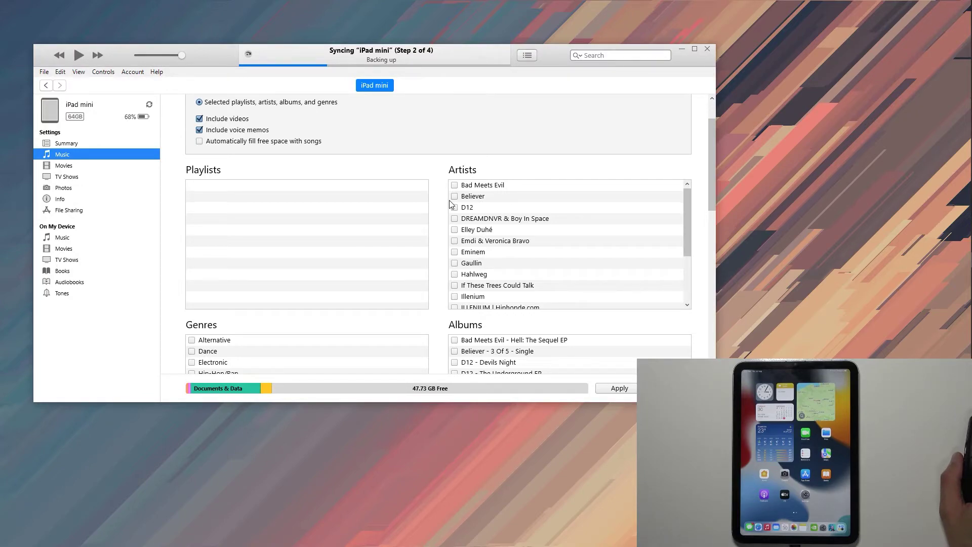
{"action": "scroll", "coordinate": [451, 204], "scroll_direction": "down", "scroll_amount": 2}
{"action": "scroll", "coordinate": [565, 312], "scroll_direction": "down", "scroll_amount": 2}
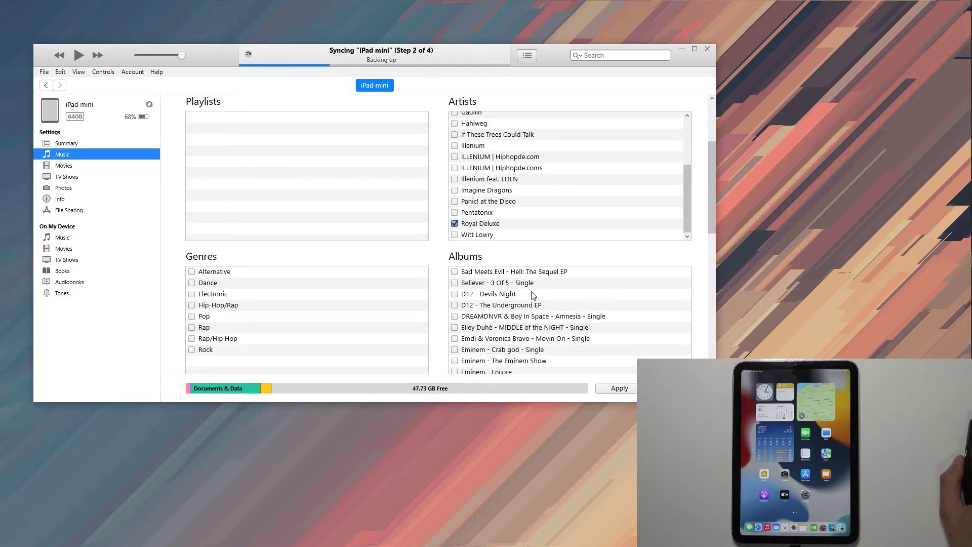
{"action": "left_click", "coordinate": [454, 190]}
{"action": "scroll", "coordinate": [553, 259], "scroll_direction": "up", "scroll_amount": 2}
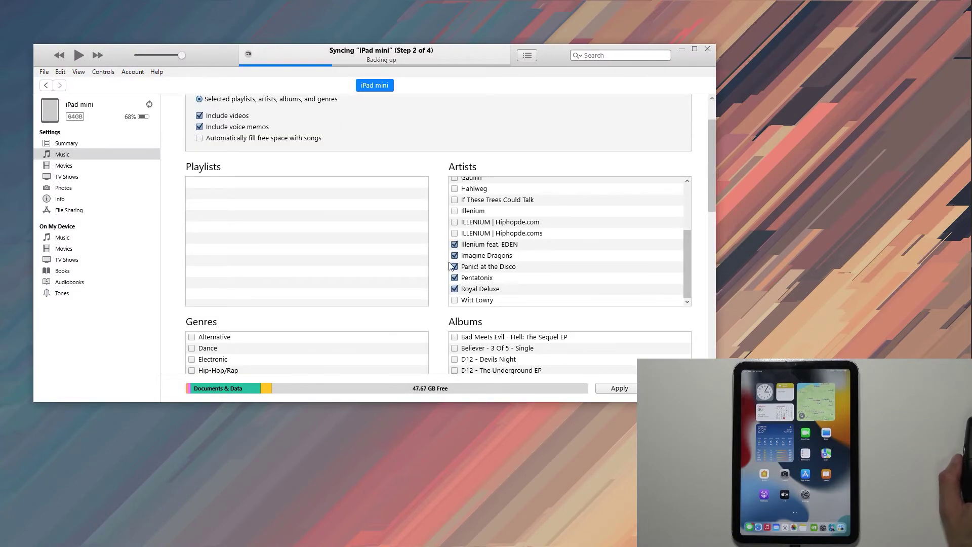
{"action": "scroll", "coordinate": [242, 310], "scroll_direction": "down", "scroll_amount": 3}
{"action": "scroll", "coordinate": [209, 309], "scroll_direction": "down", "scroll_amount": 5}
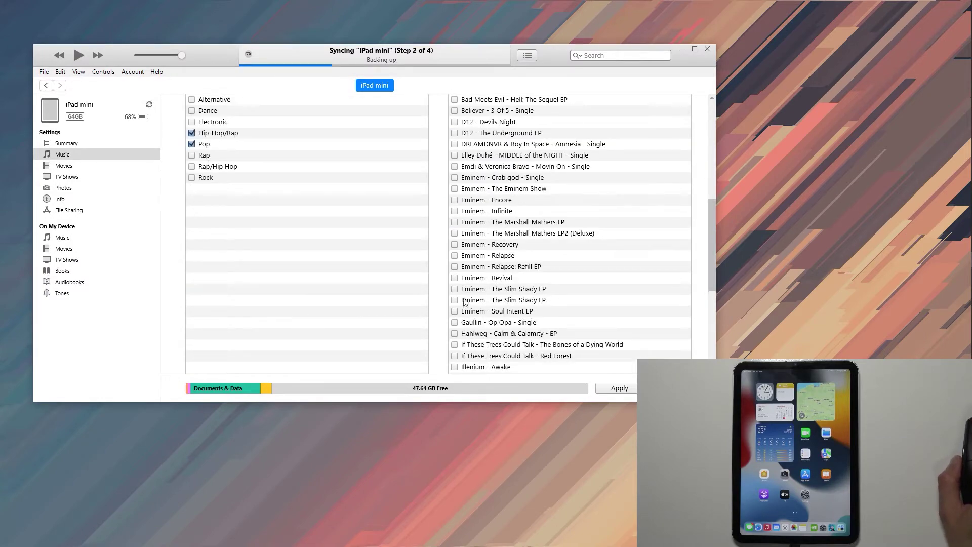
{"action": "scroll", "coordinate": [591, 303], "scroll_direction": "up", "scroll_amount": 5}
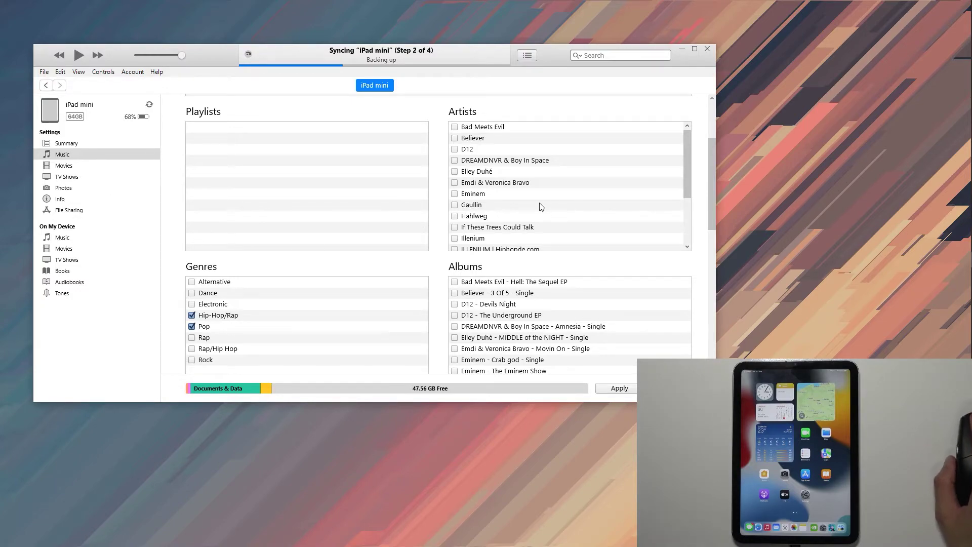
{"action": "scroll", "coordinate": [541, 206], "scroll_direction": "down", "scroll_amount": 2}
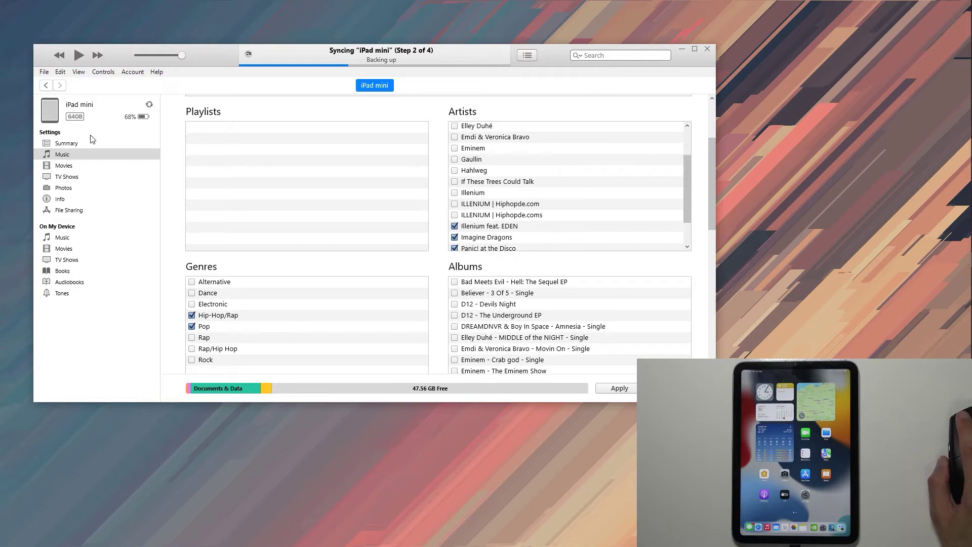
{"action": "left_click", "coordinate": [47, 85]}
{"action": "left_click", "coordinate": [546, 214]}
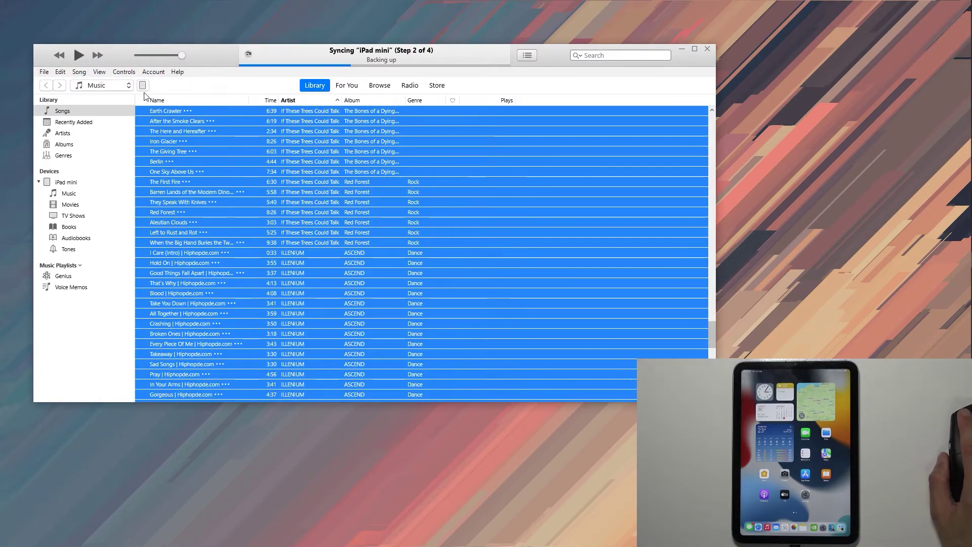
Turn on music sync for the iPad mini, limited to selected playlists, artists, albums and genres
{"action": "left_click", "coordinate": [126, 85]}
{"action": "left_click", "coordinate": [62, 154]}
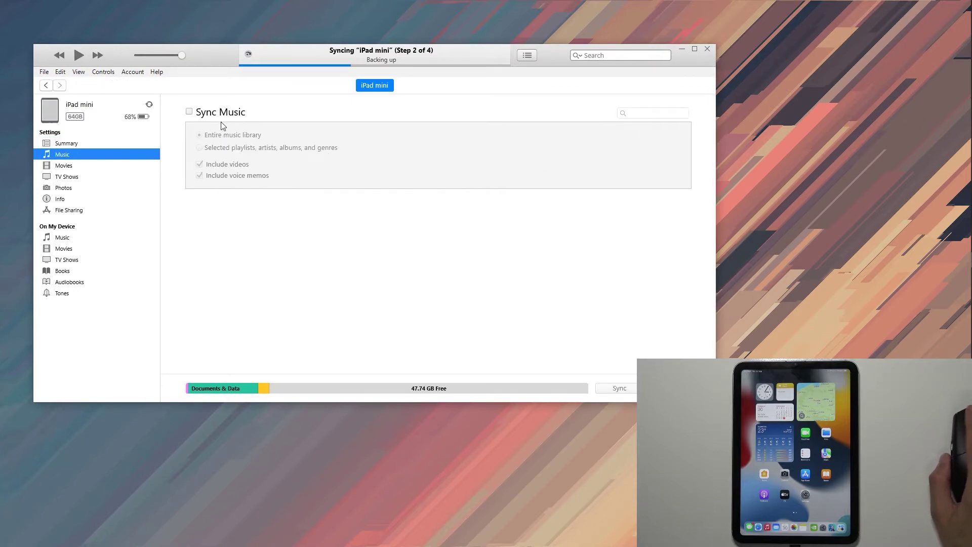
{"action": "left_click", "coordinate": [252, 133]}
{"action": "left_click", "coordinate": [199, 147]}
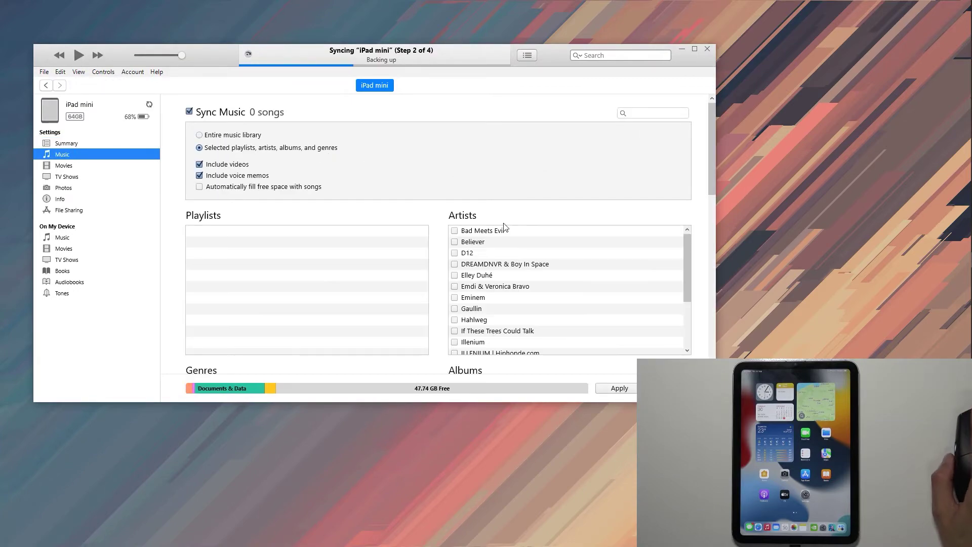
Include the artists Royal Deluxe and Witt Lowry in the music sync and apply it to the iPad
{"action": "scroll", "coordinate": [506, 284], "scroll_direction": "down", "scroll_amount": 5}
{"action": "scroll", "coordinate": [482, 334], "scroll_direction": "down", "scroll_amount": 2}
{"action": "left_click", "coordinate": [455, 292]}
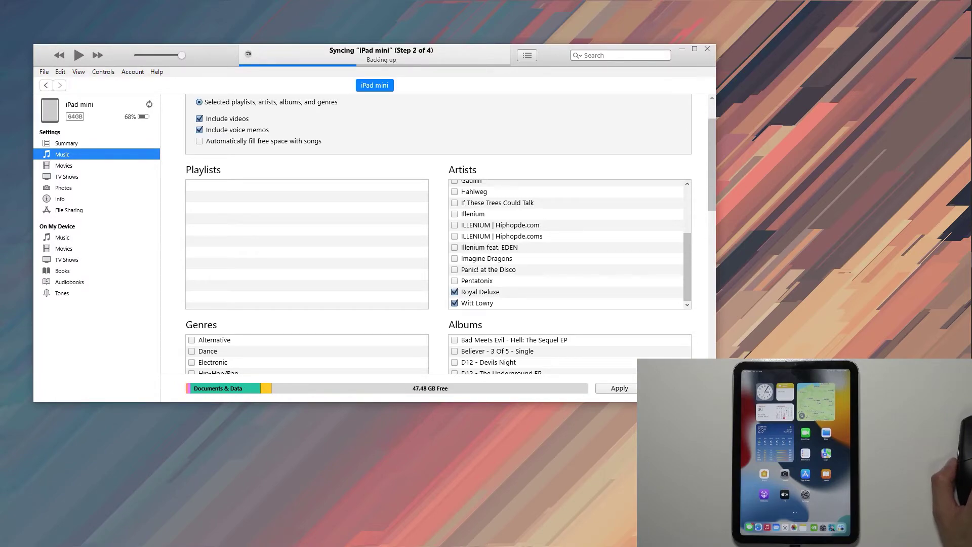
{"action": "left_click", "coordinate": [619, 388]}
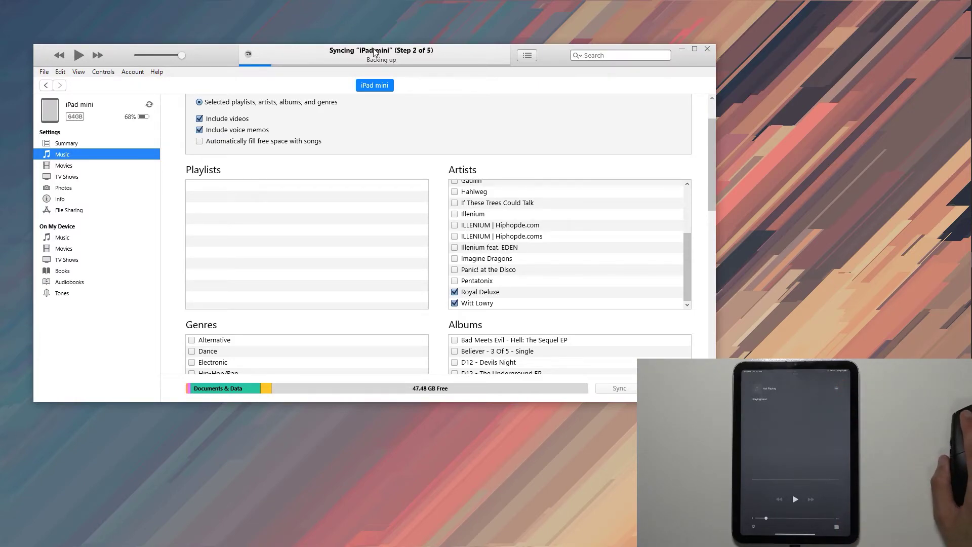
{"action": "left_click", "coordinate": [248, 55]}
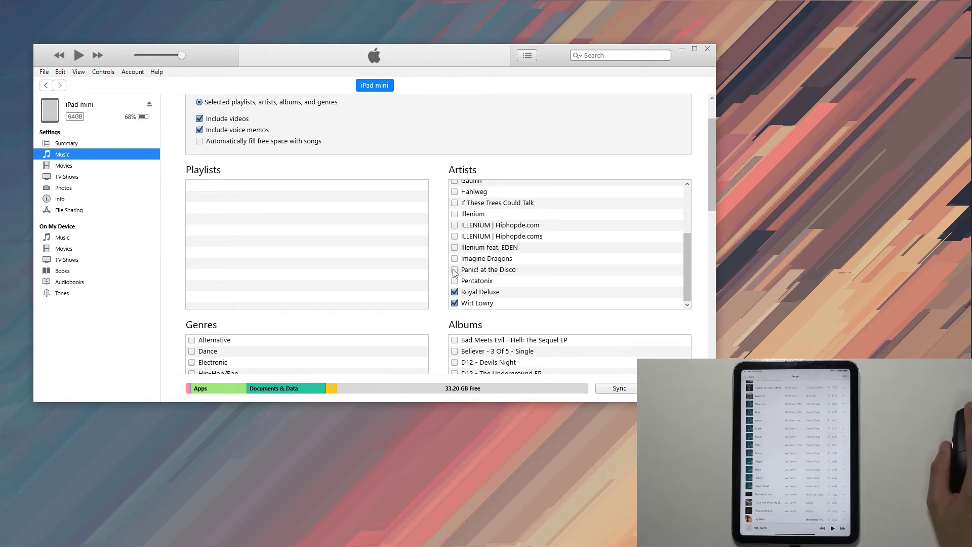
Copy the library songs from Earth Crawler through Aleutian Clouds onto the iPad mini
{"action": "left_click", "coordinate": [46, 85]}
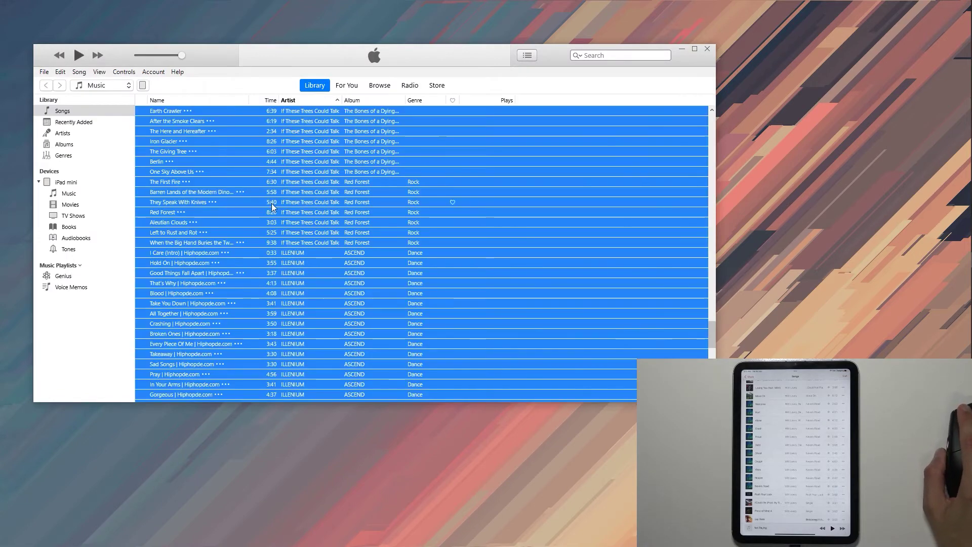
{"action": "left_click", "coordinate": [456, 282]}
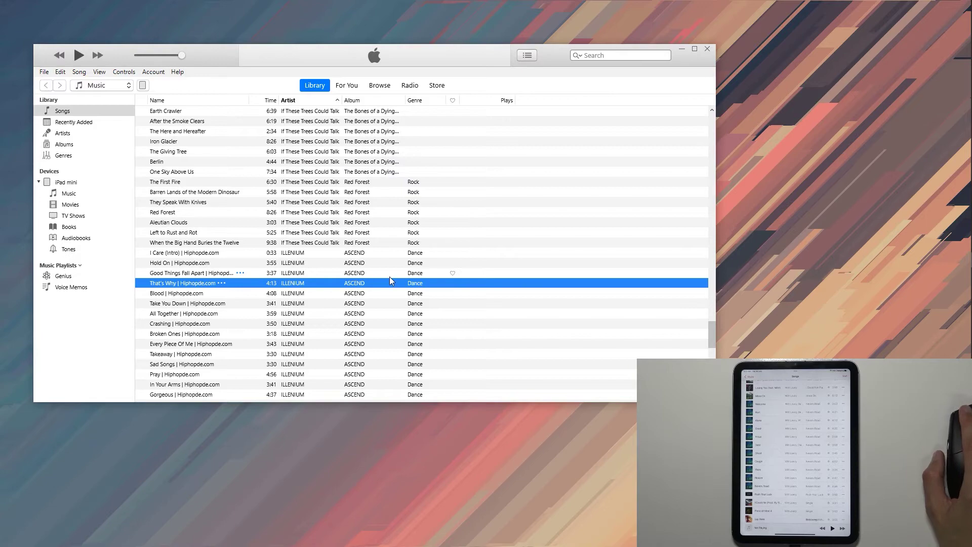
{"action": "scroll", "coordinate": [286, 251], "scroll_direction": "up", "scroll_amount": 5}
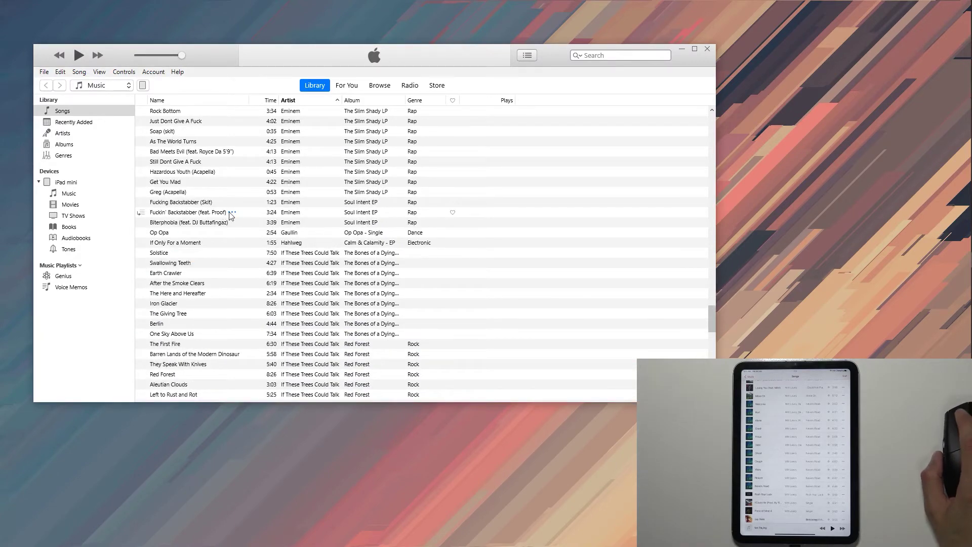
{"action": "left_click", "coordinate": [198, 276]}
{"action": "left_click", "coordinate": [192, 327], "text": "shift"}
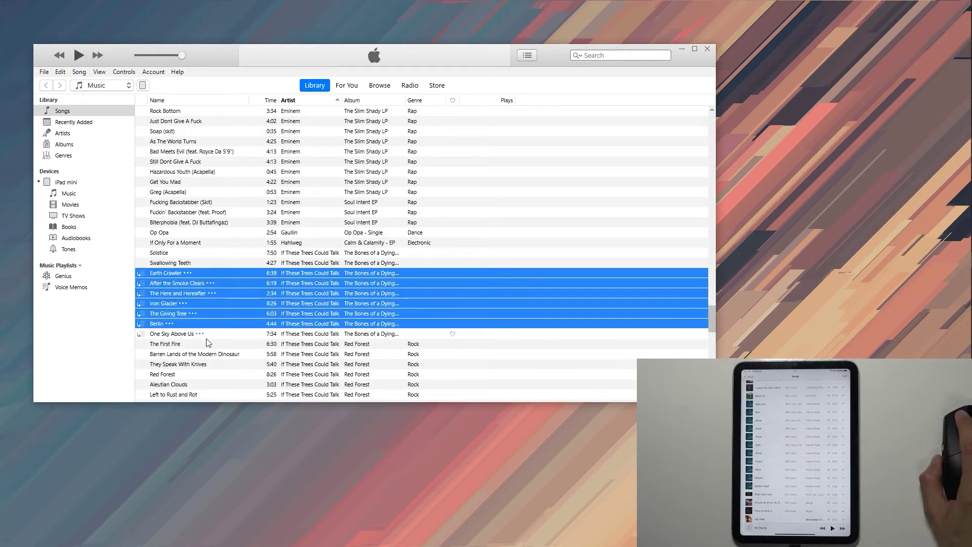
{"action": "left_click", "coordinate": [212, 385], "text": "shift"}
{"action": "left_click_drag", "start_coordinate": [378, 353], "coordinate": [59, 218]}
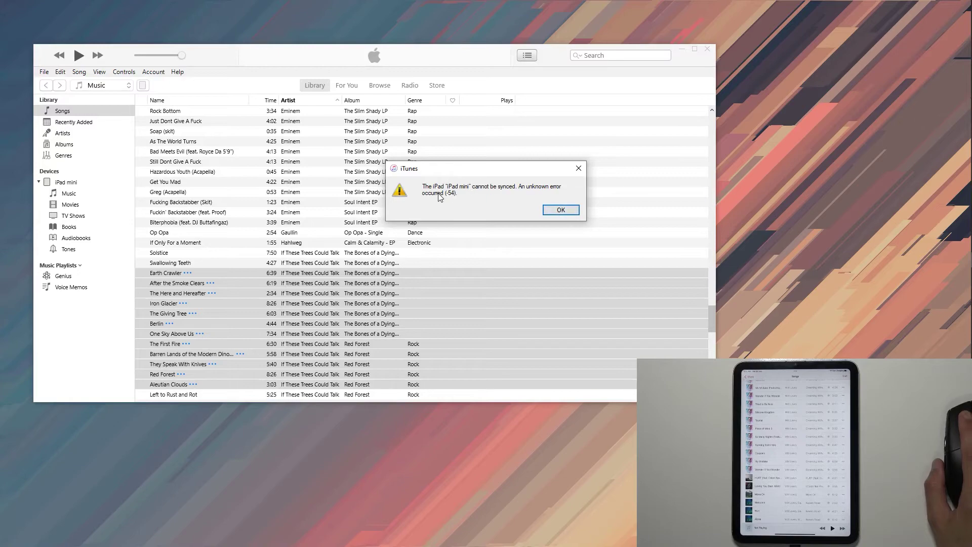
{"action": "left_click", "coordinate": [560, 211]}
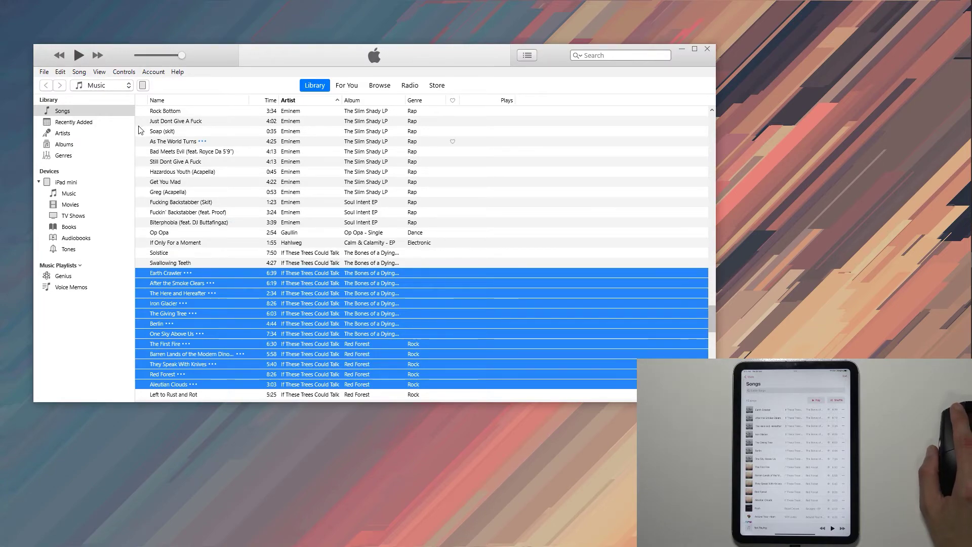
Add the artist Pentatonix to the iPad mini's music sync, apply the change, and return to the library's song list
{"action": "left_click", "coordinate": [142, 85]}
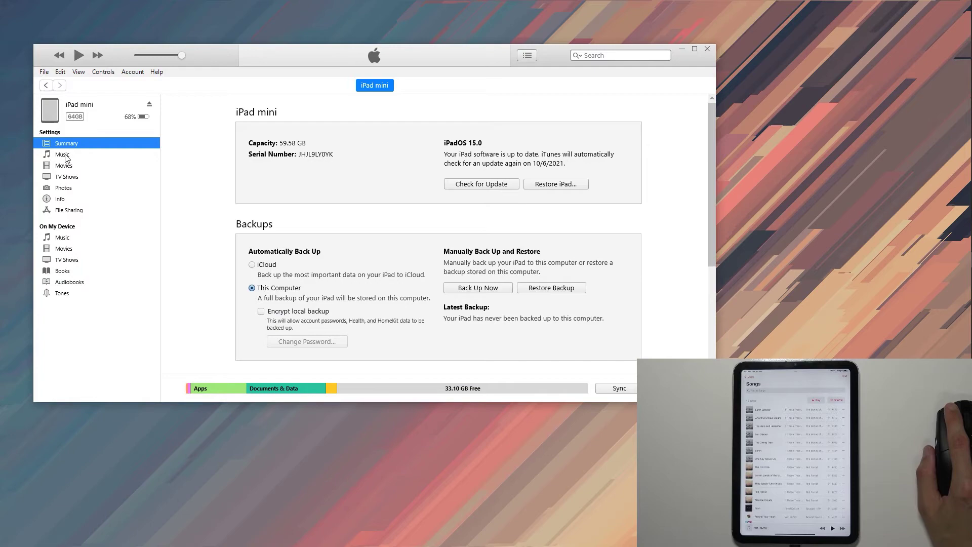
{"action": "left_click", "coordinate": [63, 155]}
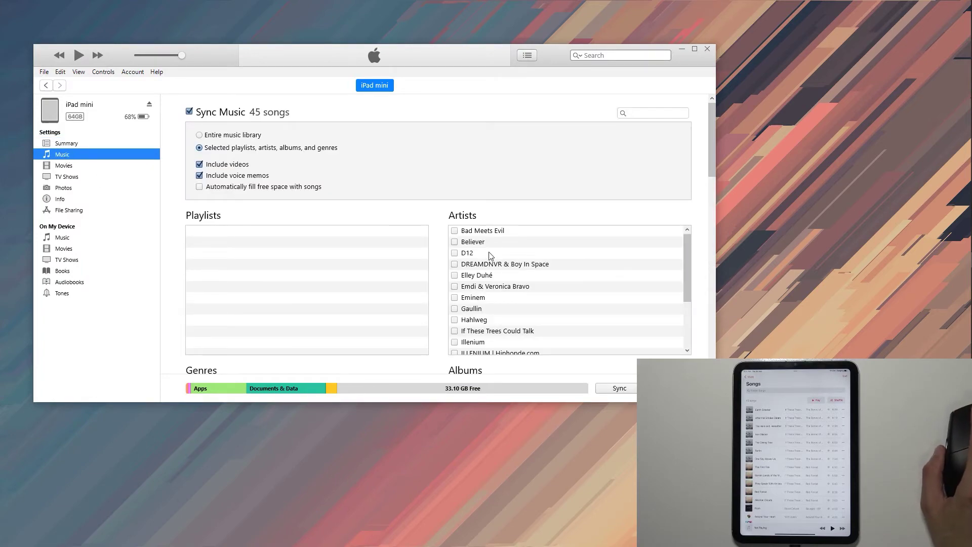
{"action": "scroll", "coordinate": [501, 274], "scroll_direction": "down", "scroll_amount": 5}
{"action": "scroll", "coordinate": [508, 286], "scroll_direction": "down", "scroll_amount": 3}
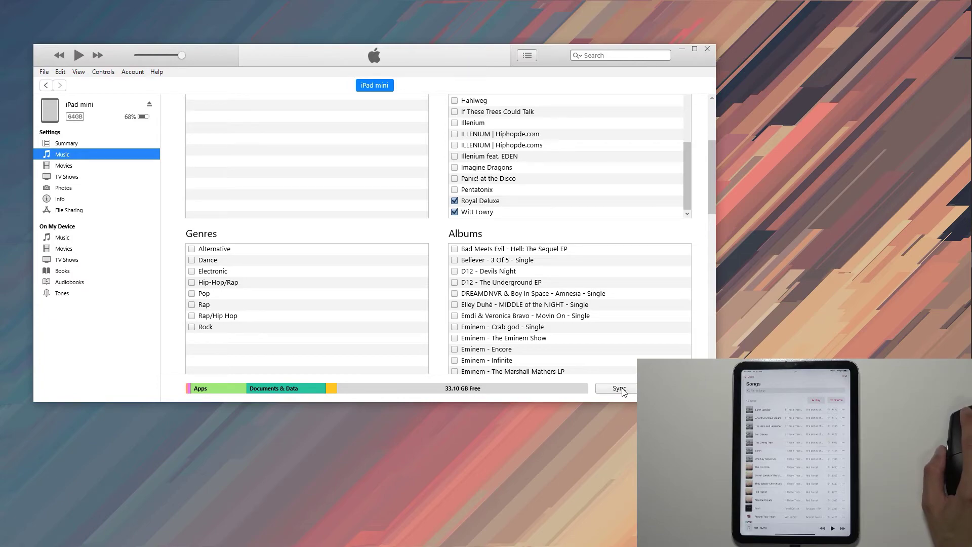
{"action": "left_click", "coordinate": [454, 189]}
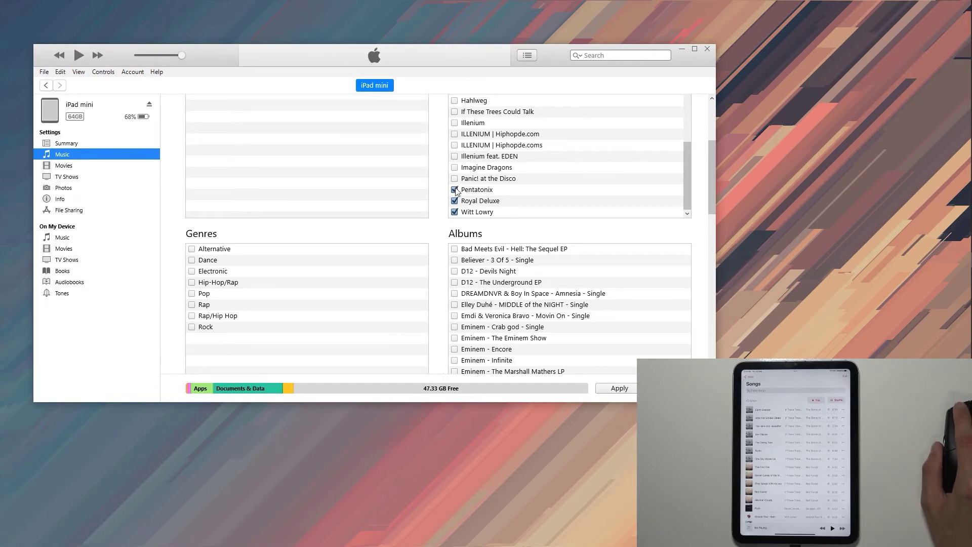
{"action": "left_click", "coordinate": [620, 387]}
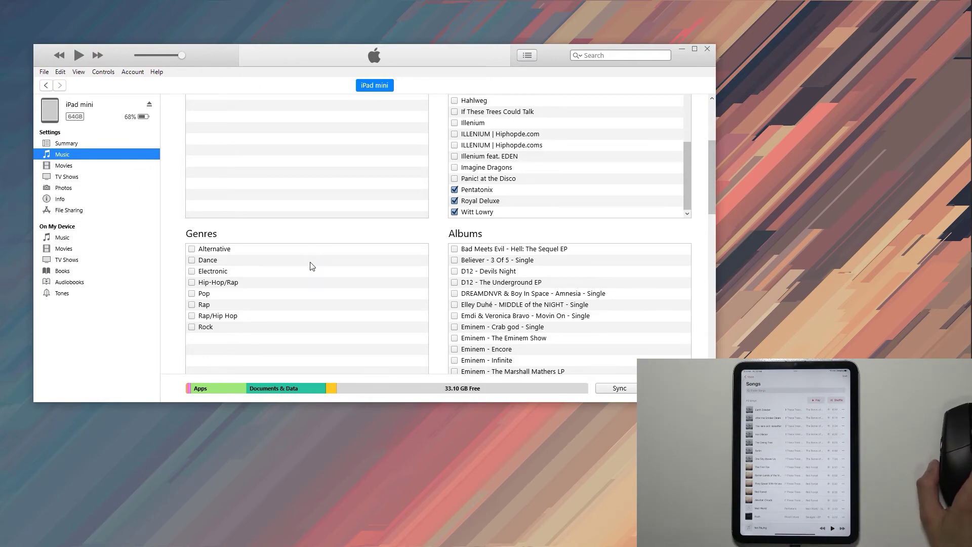
{"action": "scroll", "coordinate": [312, 265], "scroll_direction": "up", "scroll_amount": 3}
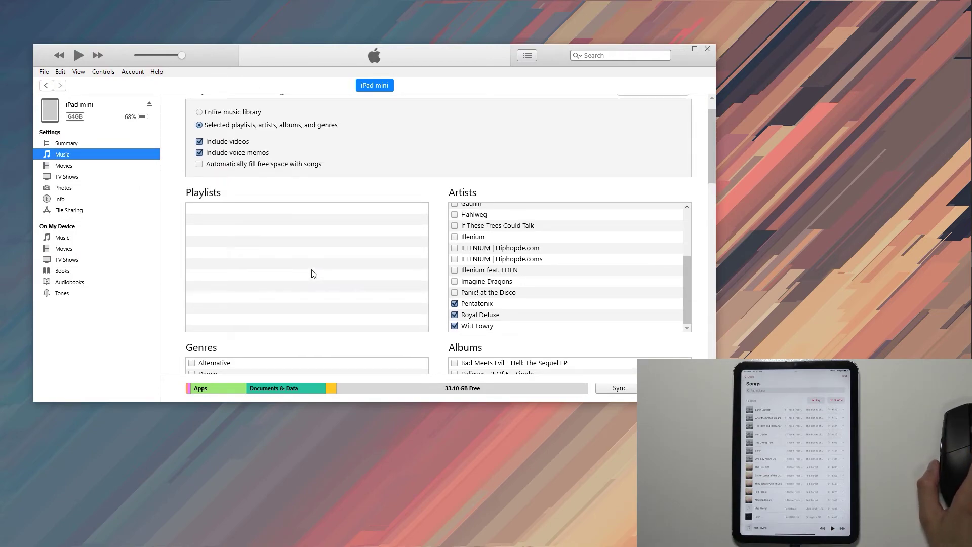
{"action": "scroll", "coordinate": [312, 274], "scroll_direction": "up", "scroll_amount": 1}
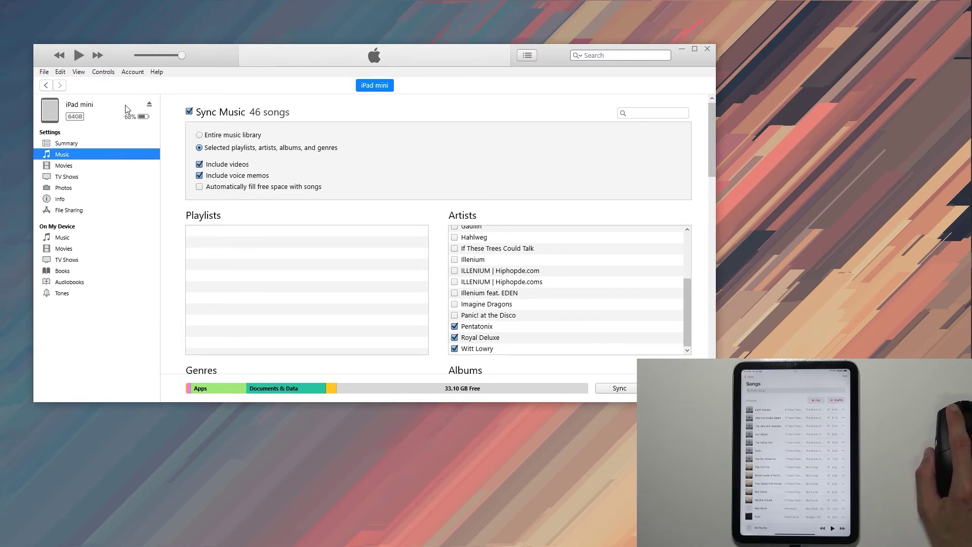
{"action": "left_click", "coordinate": [45, 85]}
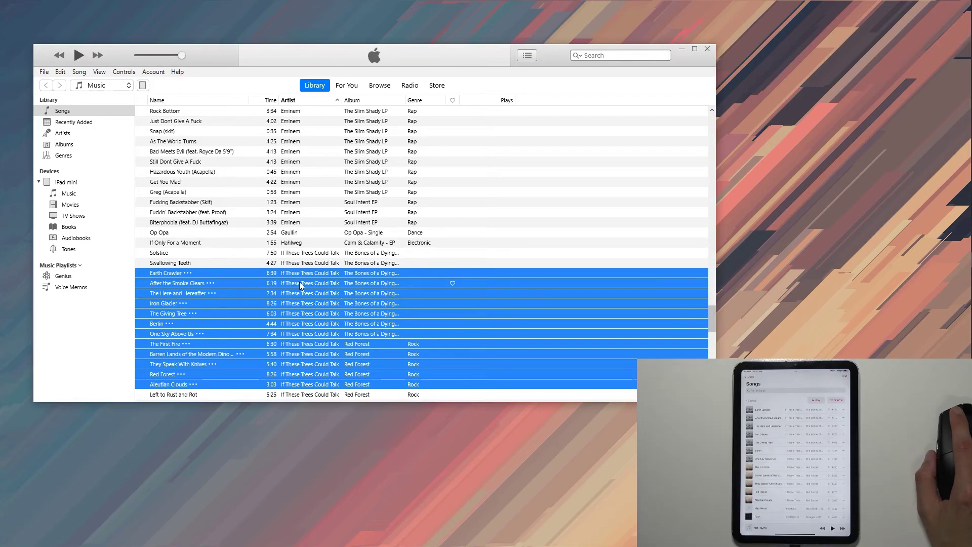
{"action": "left_click_drag", "start_coordinate": [298, 281], "coordinate": [226, 257]}
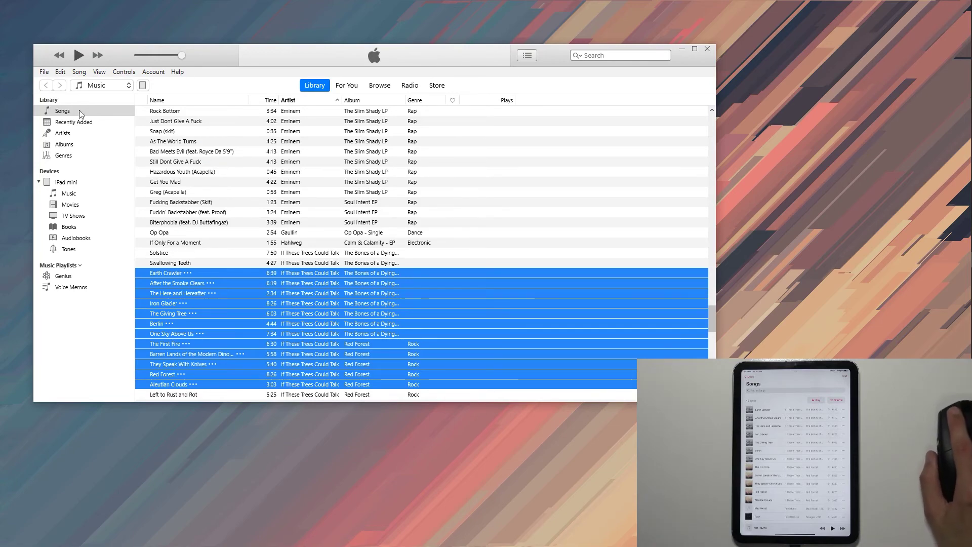
{"action": "left_click_drag", "start_coordinate": [209, 46], "coordinate": [214, 53]}
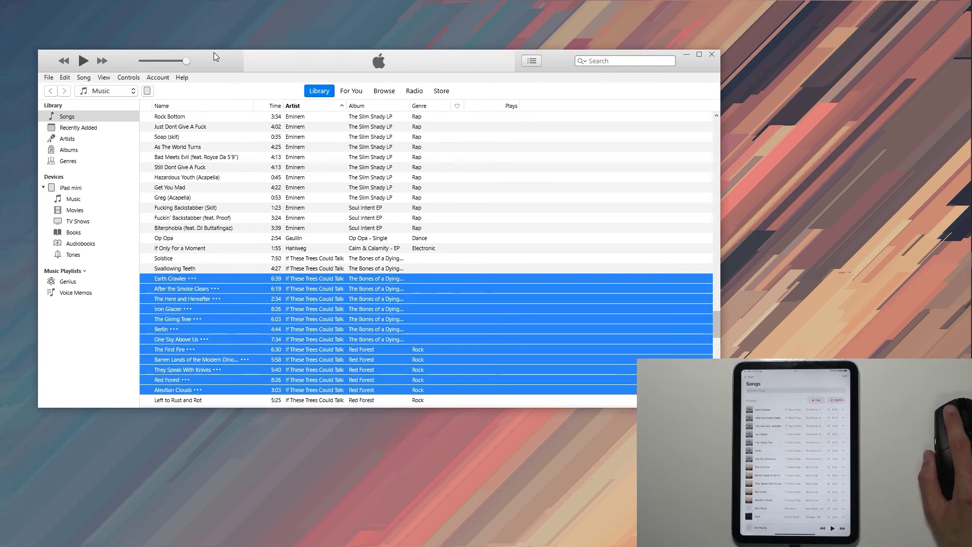